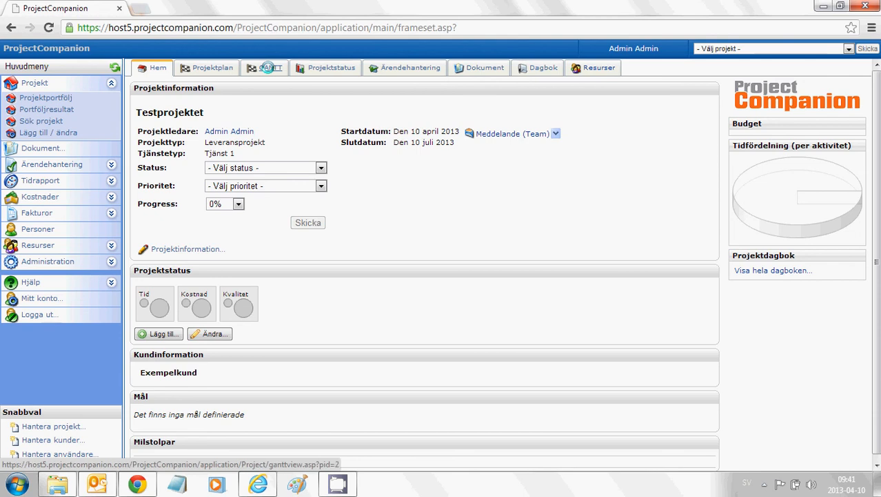
- Open the project's Gantt chart and add two new milestones
{"action": "left_click", "coordinate": [270, 67]}
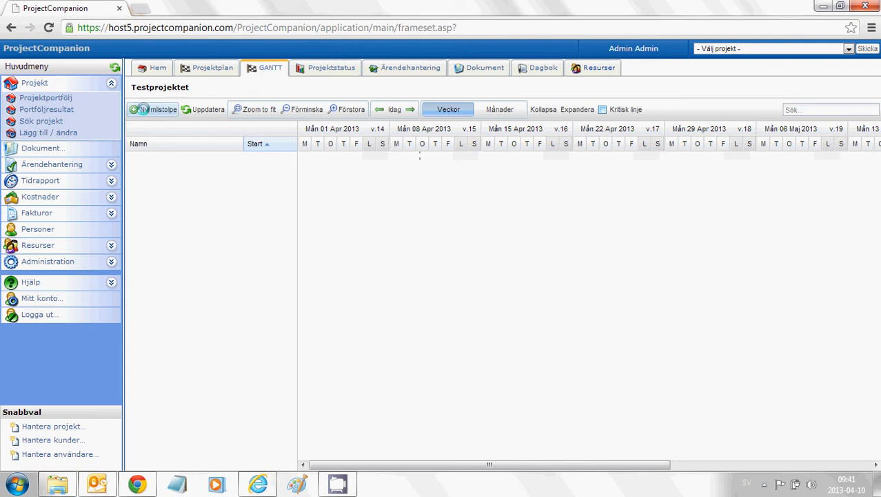
{"action": "left_click", "coordinate": [143, 109]}
{"action": "left_click", "coordinate": [143, 109]}
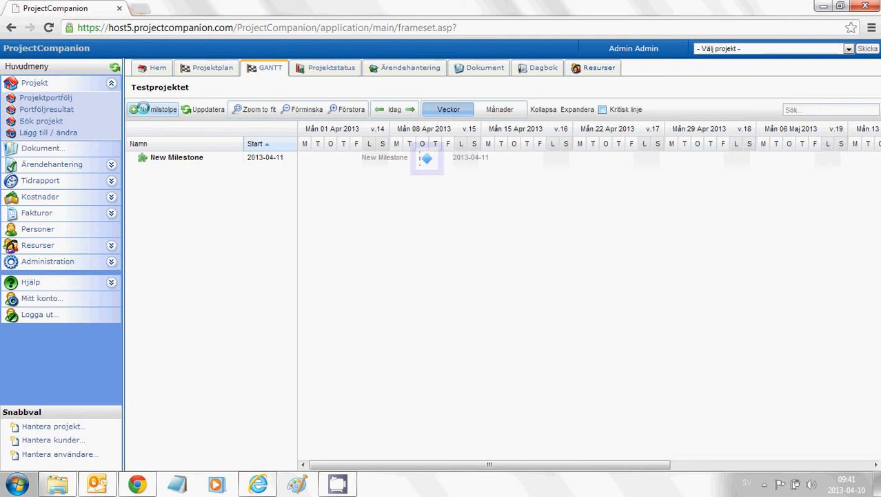
- Rename the first new milestone as PLANERING and the second as GENOMFÖRANDE
{"action": "left_click", "coordinate": [159, 157]}
{"action": "left_click_drag", "start_coordinate": [186, 160], "coordinate": [124, 159]}
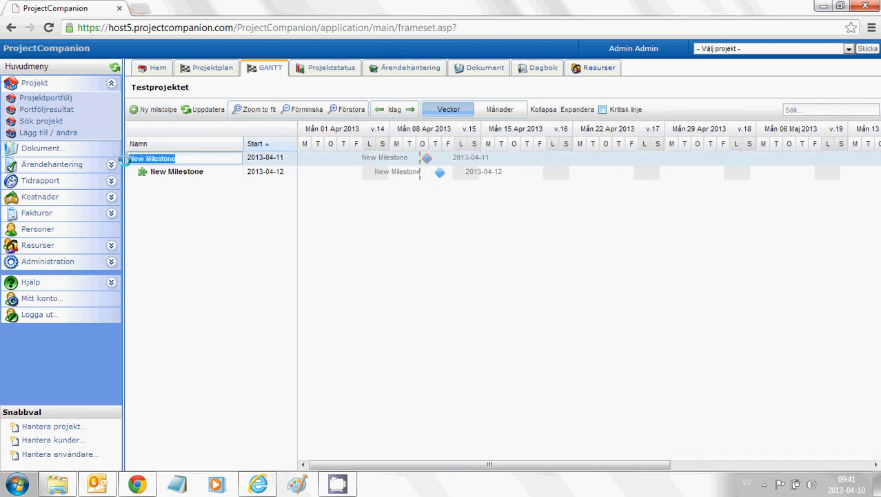
{"action": "type", "text": "PLANERING"}
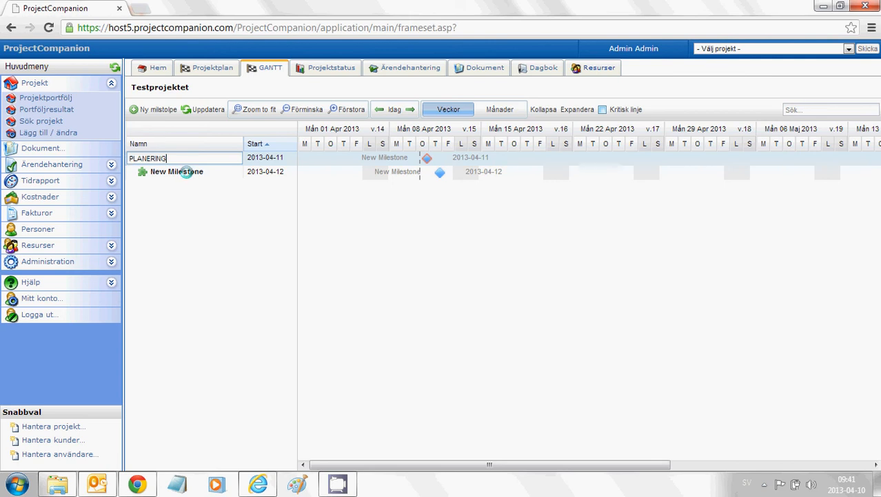
{"action": "left_click", "coordinate": [186, 171]}
{"action": "left_click_drag", "start_coordinate": [190, 171], "coordinate": [128, 172]}
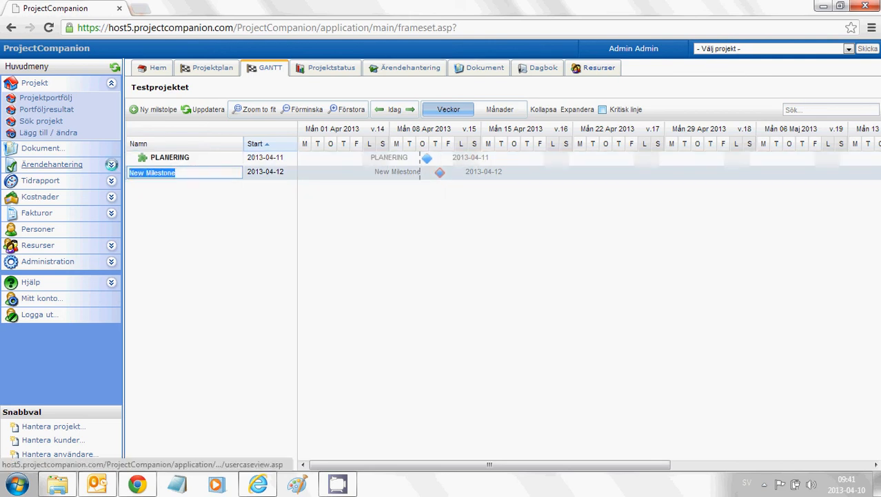
{"action": "type", "text": "GENOMFÖRA"}
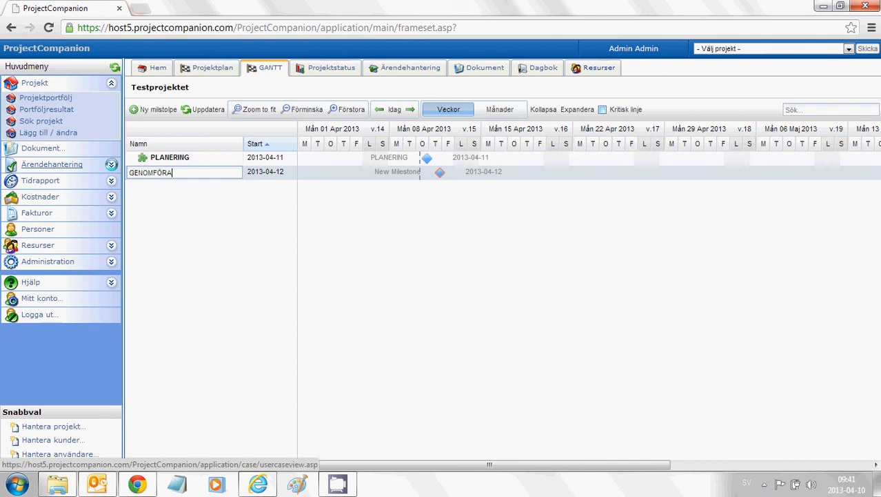
{"action": "type", "text": "NDE"}
{"action": "left_click", "coordinate": [249, 241]}
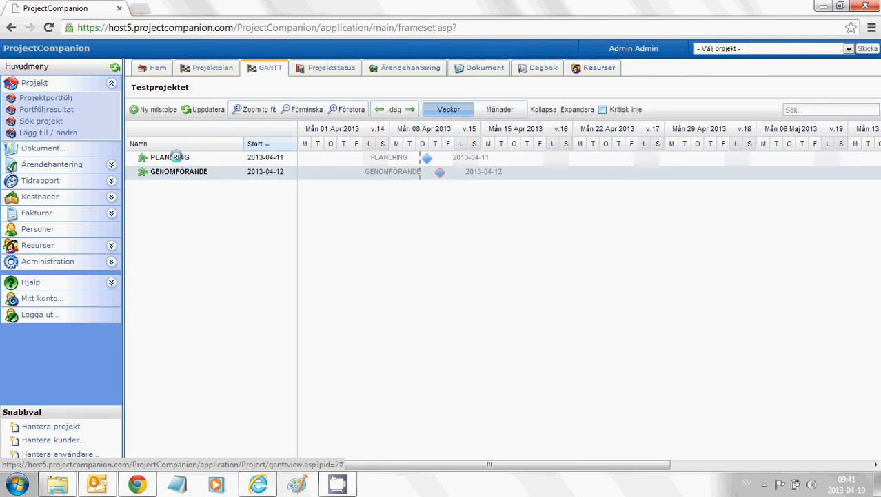
- Add a project activity named FÖRSTUDIE under the PLANERING milestone
{"action": "right_click", "coordinate": [176, 157]}
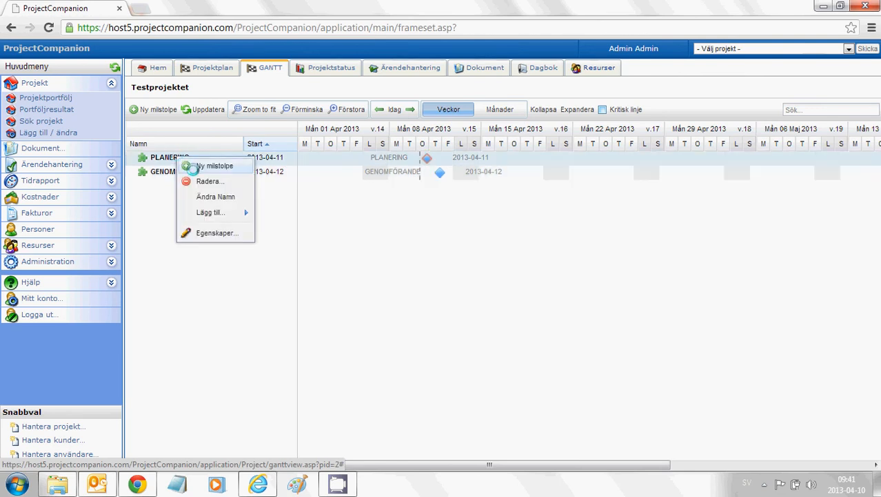
{"action": "mouse_move", "coordinate": [225, 212]}
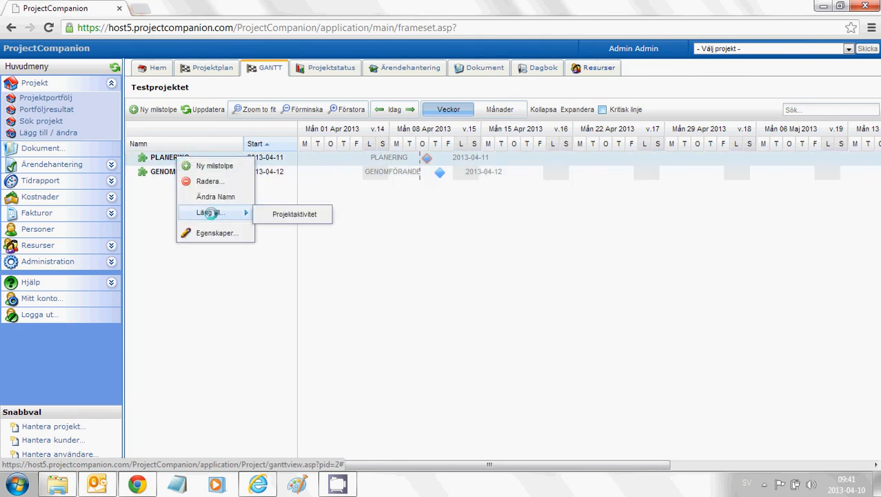
{"action": "left_click", "coordinate": [287, 214]}
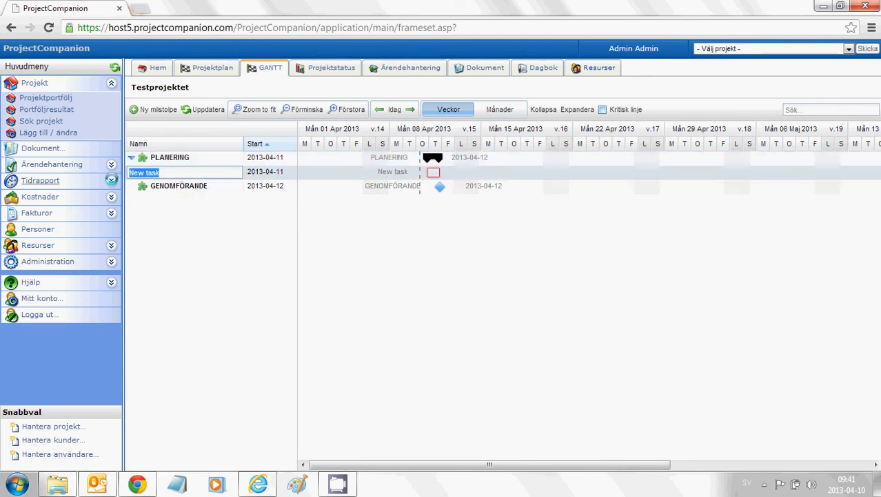
{"action": "type", "text": "fö"}
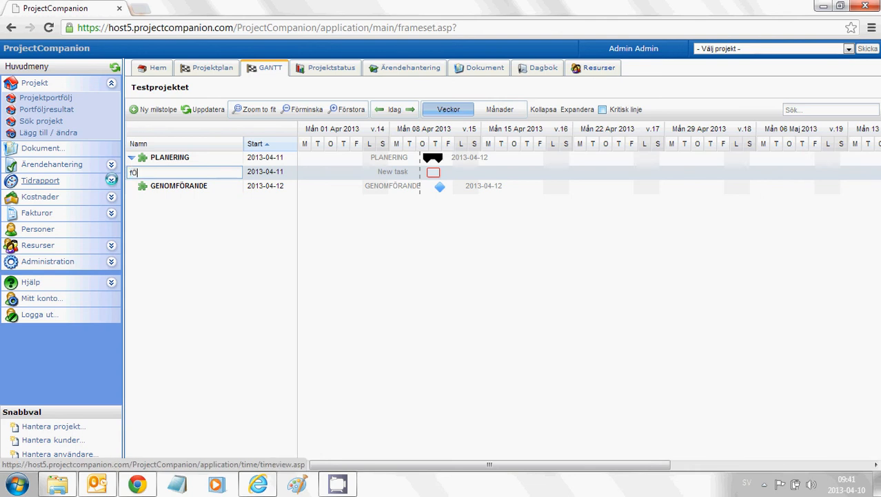
{"action": "key", "text": "BackSpace"}
{"action": "type", "text": "FÖRSTUDIE"}
{"action": "key", "text": "Return"}
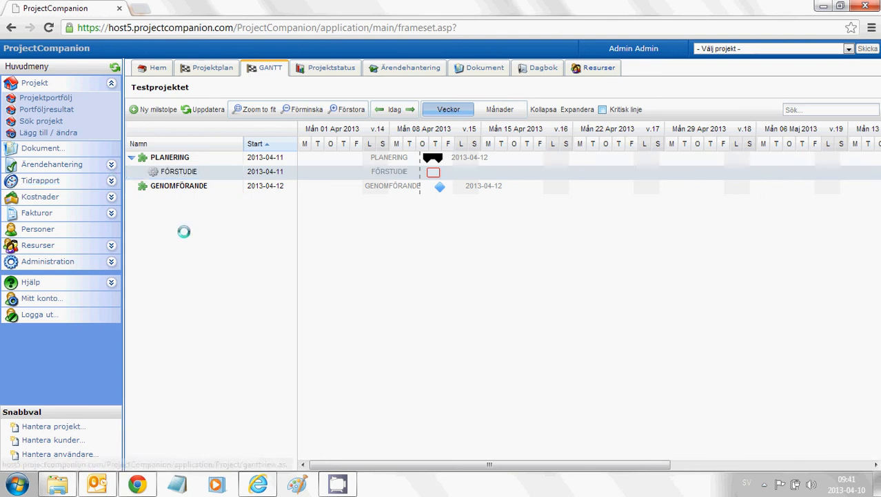
- Add another project activity under the PLANERING milestone and name it UPPHANDLING
{"action": "right_click", "coordinate": [182, 155]}
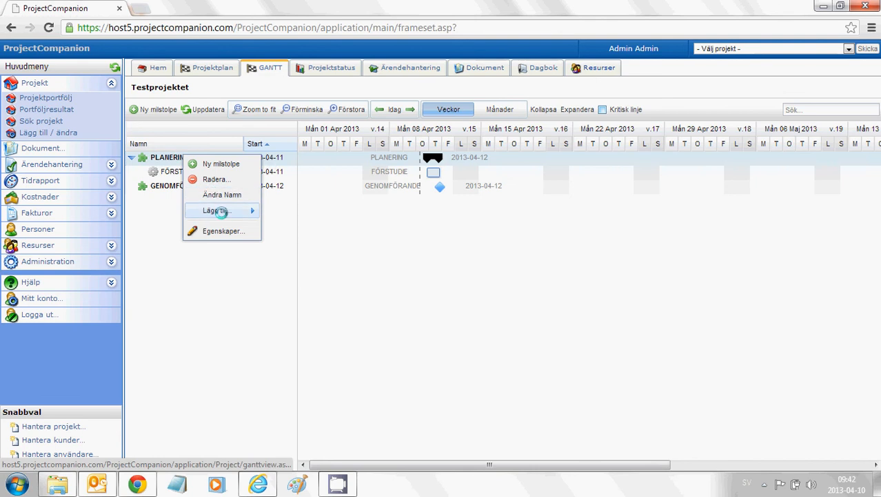
{"action": "mouse_move", "coordinate": [249, 210]}
{"action": "left_click", "coordinate": [301, 213]}
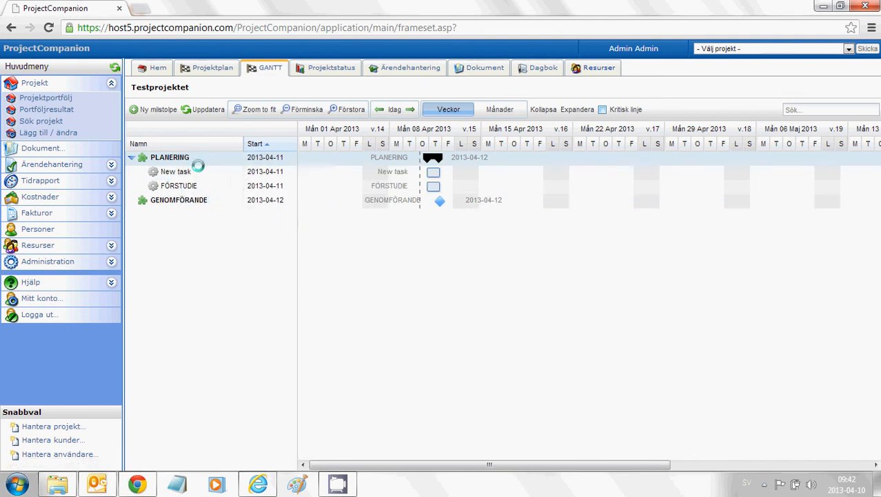
{"action": "type", "text": "U"}
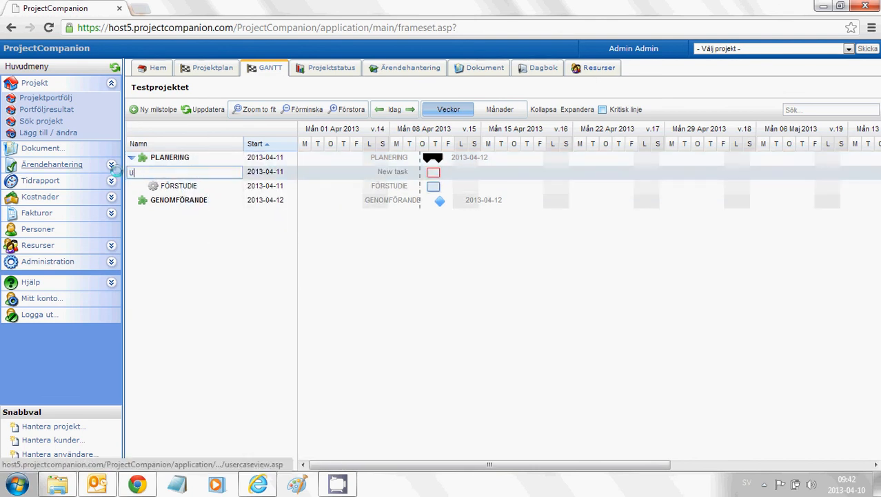
{"action": "type", "text": "PPHANDLIN"}
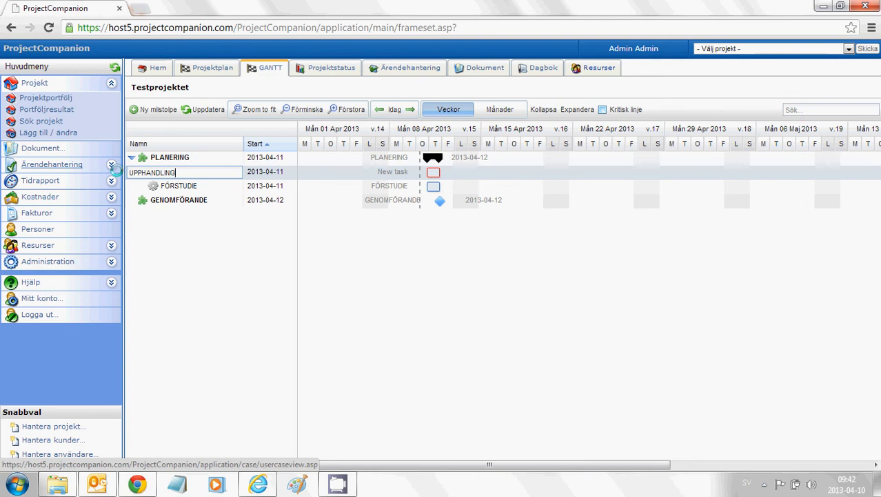
{"action": "type", "text": "G"}
{"action": "left_click", "coordinate": [313, 258]}
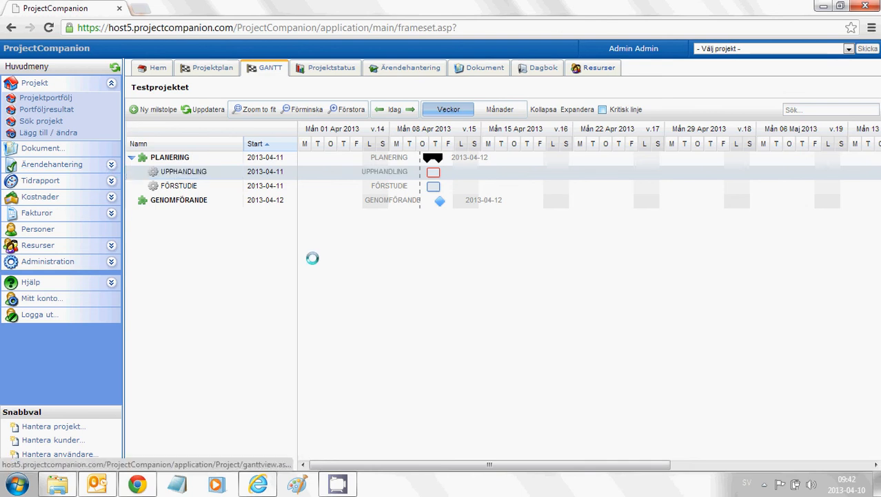
- Add a project activity named DESIGN under the GENOMFÖRANDE milestone
{"action": "right_click", "coordinate": [188, 201]}
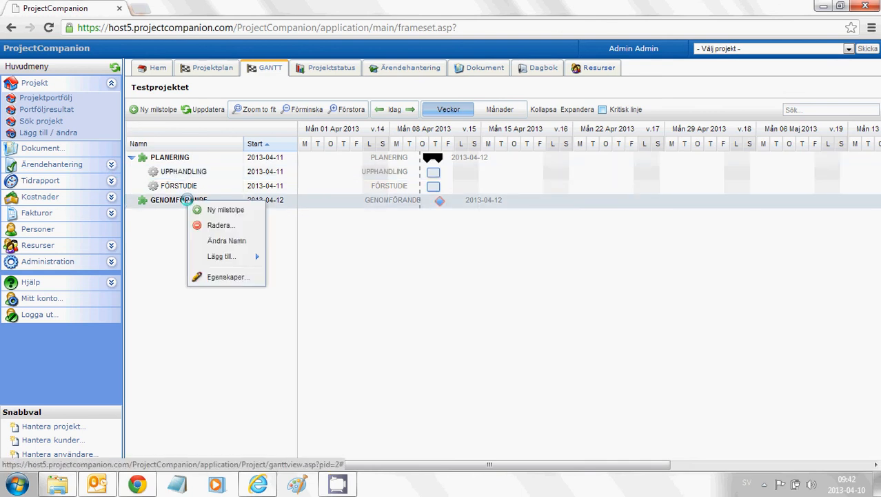
{"action": "mouse_move", "coordinate": [219, 256]}
{"action": "left_click", "coordinate": [295, 258]}
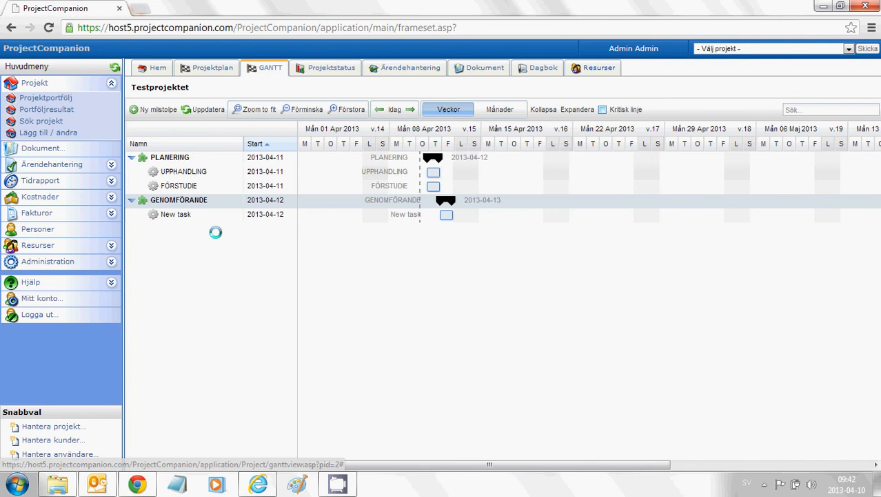
{"action": "left_click_drag", "start_coordinate": [199, 218], "coordinate": [117, 214]}
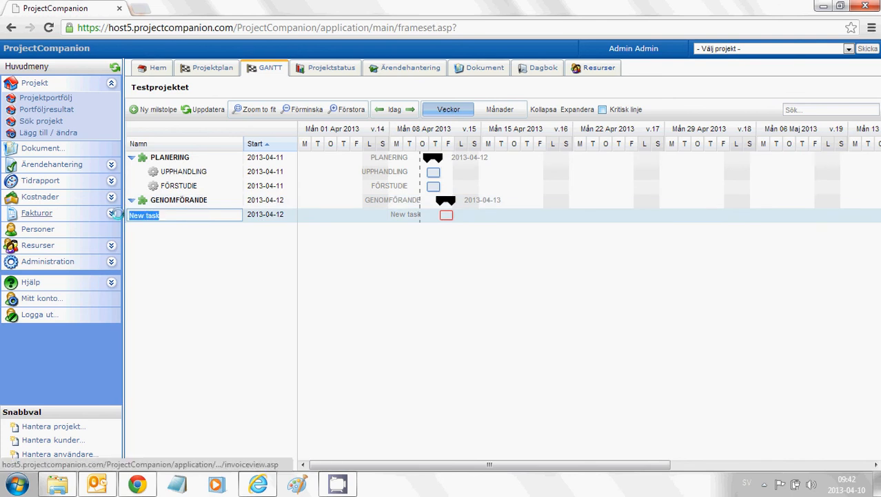
{"action": "type", "text": "DESIGN"}
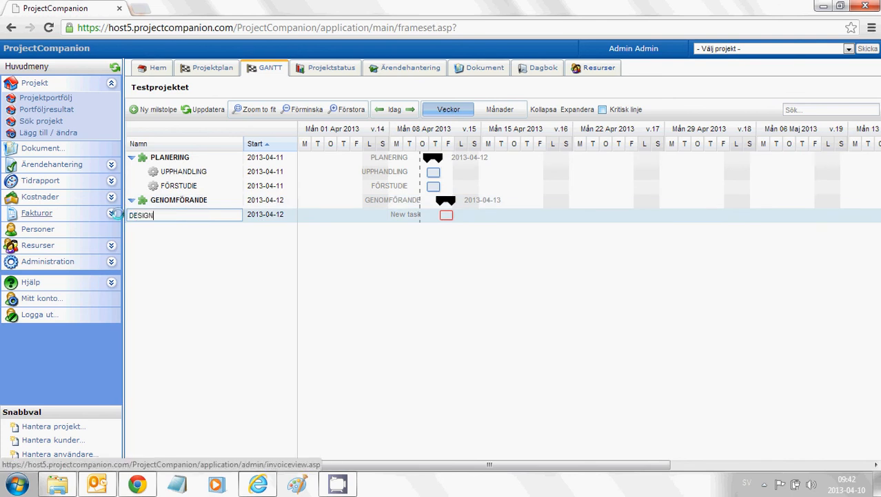
{"action": "key", "text": "Return"}
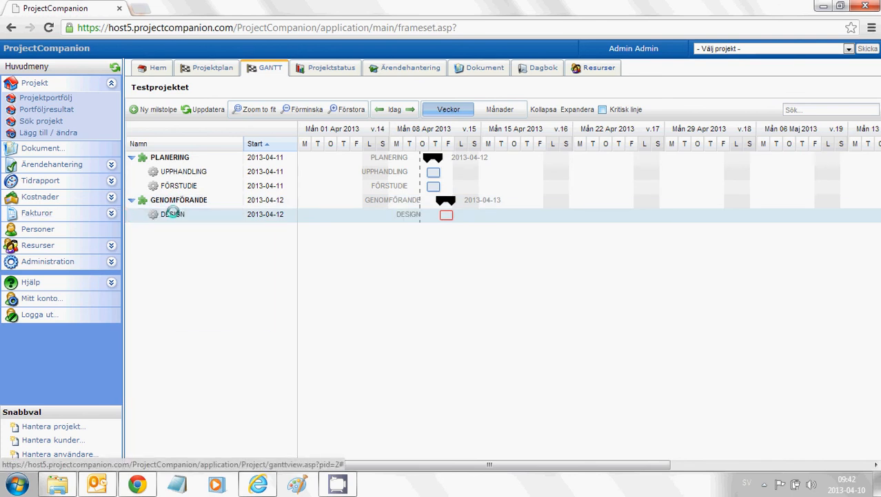
- Insert a project activity directly below DESIGN and name it INSTALLATION
{"action": "right_click", "coordinate": [174, 216]}
{"action": "mouse_move", "coordinate": [207, 284]}
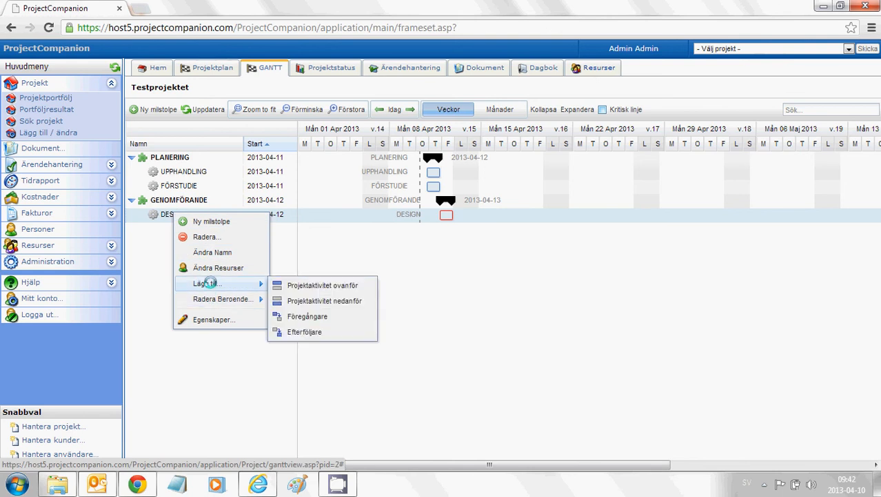
{"action": "left_click", "coordinate": [327, 301]}
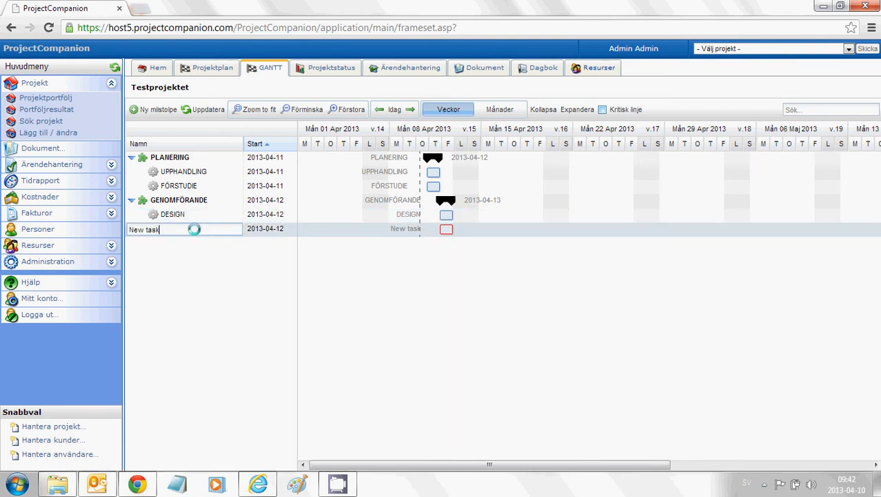
{"action": "type", "text": "INS"}
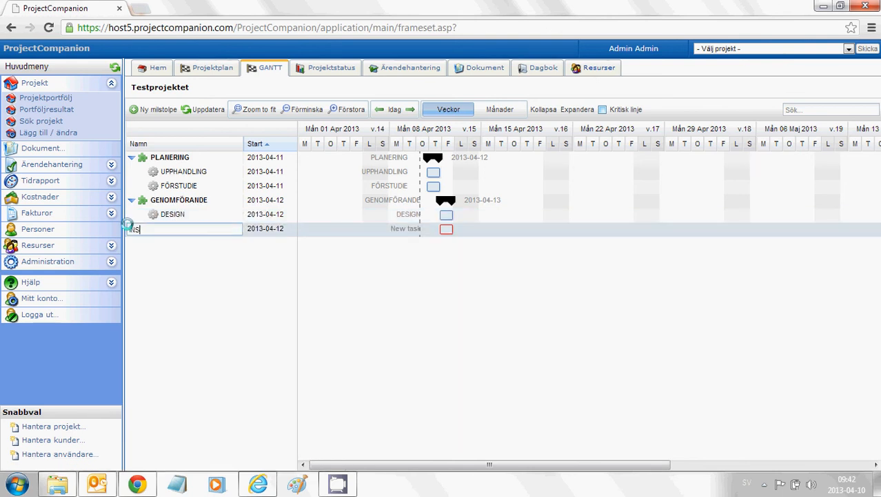
{"action": "type", "text": "TALLATION"}
{"action": "key", "text": "Return"}
- Add a project activity named TESTNING under the GENOMFÖRANDE milestone
{"action": "right_click", "coordinate": [181, 198]}
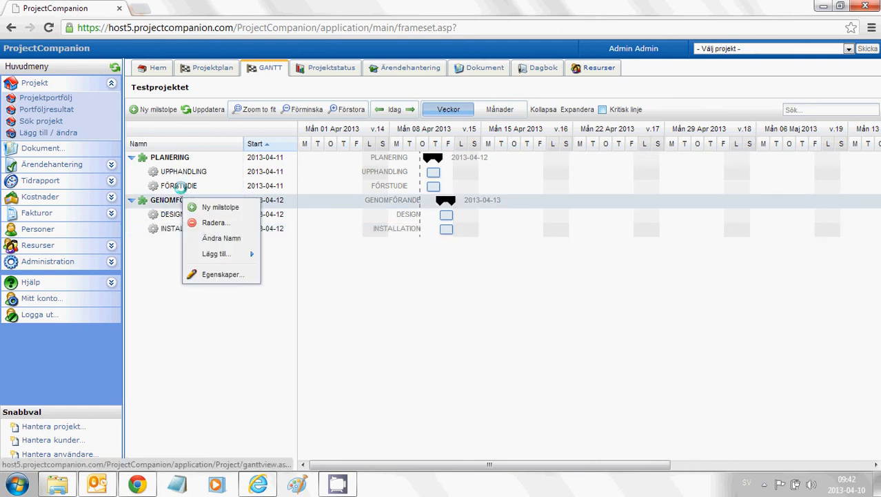
{"action": "mouse_move", "coordinate": [236, 252]}
{"action": "left_click", "coordinate": [276, 253]}
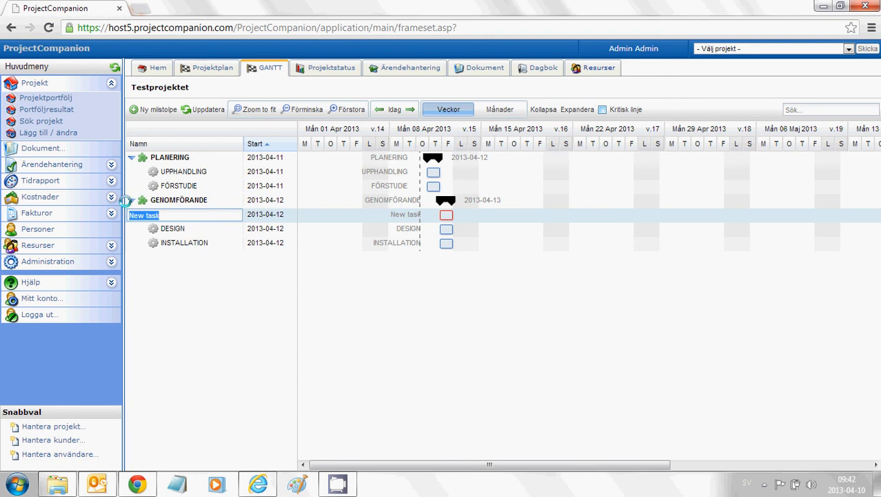
{"action": "type", "text": "t"}
{"action": "type", "text": "TEST"}
{"action": "type", "text": "NING"}
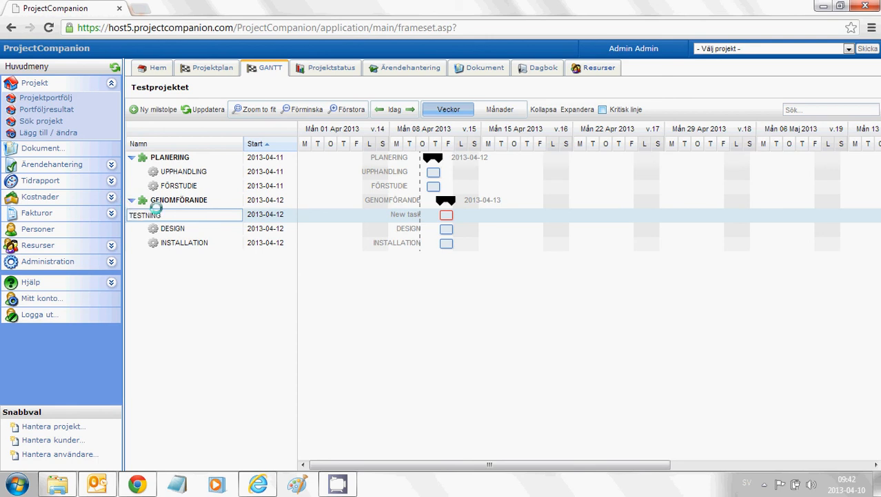
{"action": "key", "text": "Return"}
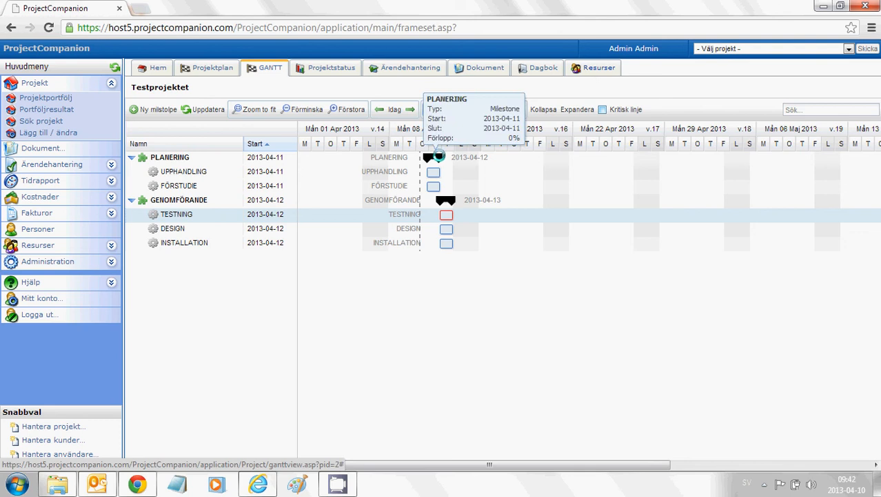
- Extend the FÖRSTUDIE bar to about four days and link its end to the start of UPPHANDLING
{"action": "mouse_move", "coordinate": [451, 199]}
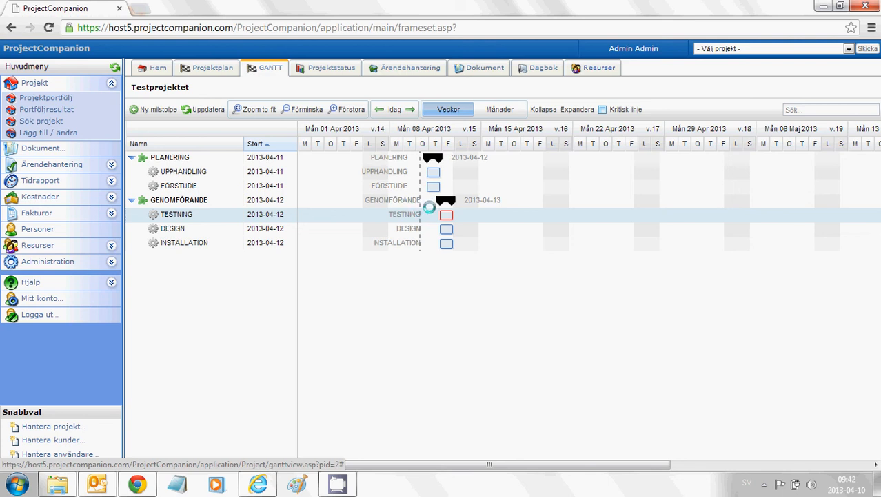
{"action": "left_click_drag", "start_coordinate": [439, 185], "coordinate": [482, 183]}
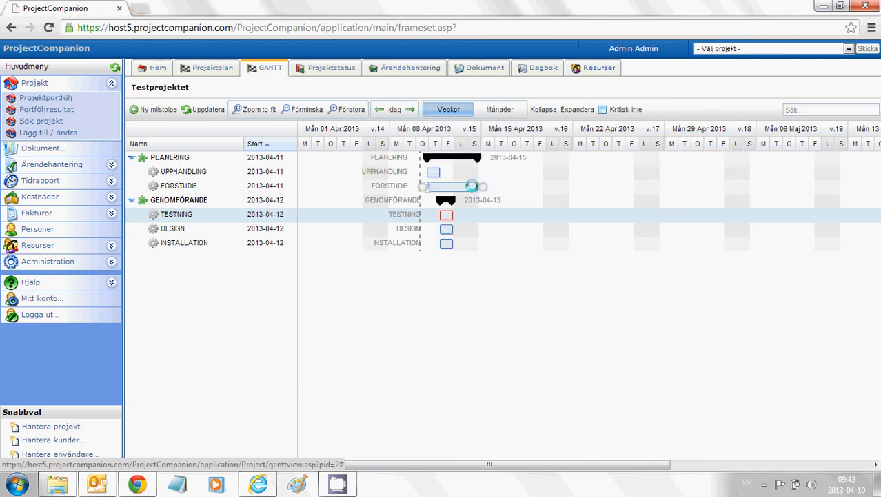
{"action": "left_click_drag", "start_coordinate": [480, 186], "coordinate": [421, 171]}
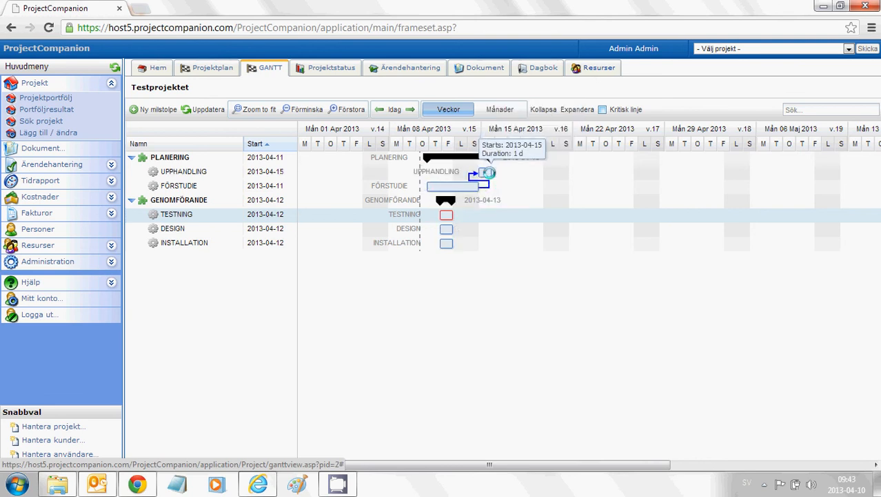
- Extend the UPPHANDLING bar to end on 2013-04-19 and refresh the chart
{"action": "left_click_drag", "start_coordinate": [488, 172], "coordinate": [543, 173]}
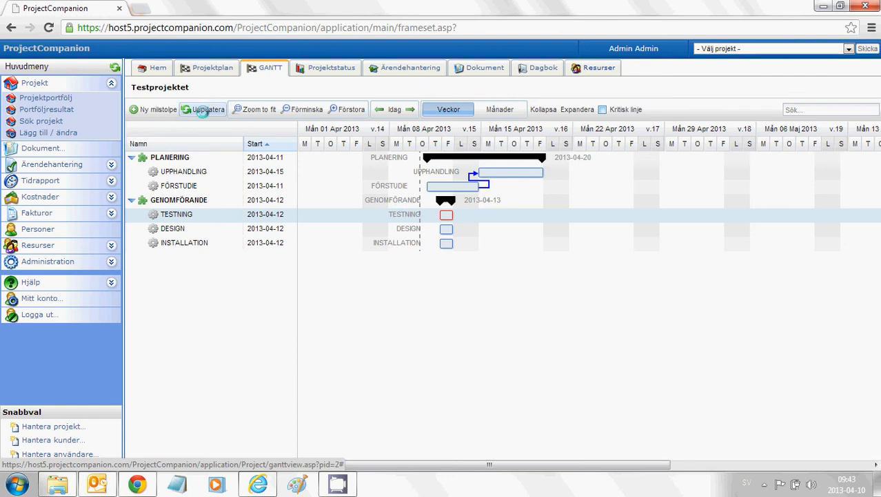
{"action": "left_click", "coordinate": [204, 111]}
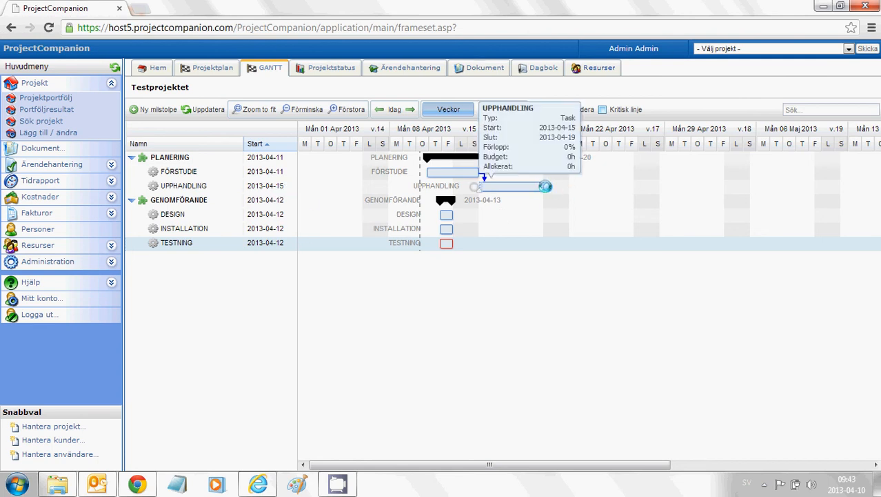
- Link UPPHANDLING, DESIGN, INSTALLATION and TESTNING in sequence with finish-to-start dependencies
{"action": "left_click_drag", "start_coordinate": [546, 186], "coordinate": [438, 214]}
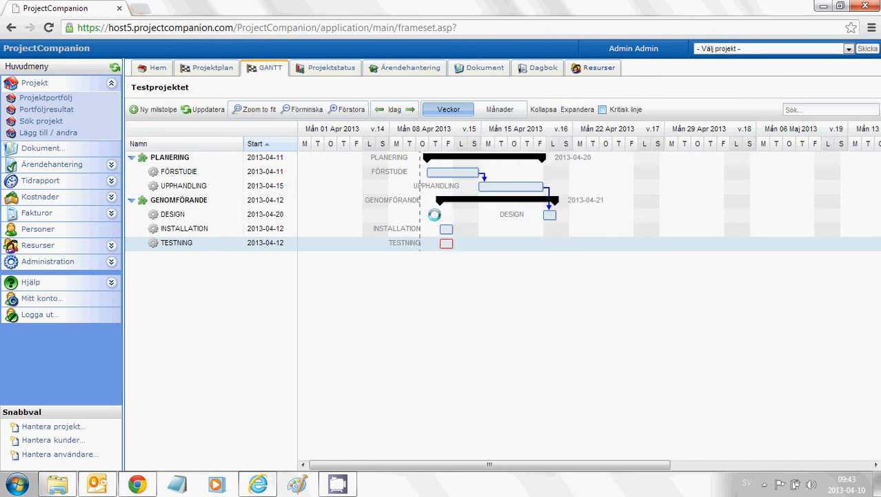
{"action": "left_click_drag", "start_coordinate": [559, 216], "coordinate": [433, 227]}
{"action": "left_click_drag", "start_coordinate": [574, 229], "coordinate": [434, 243]}
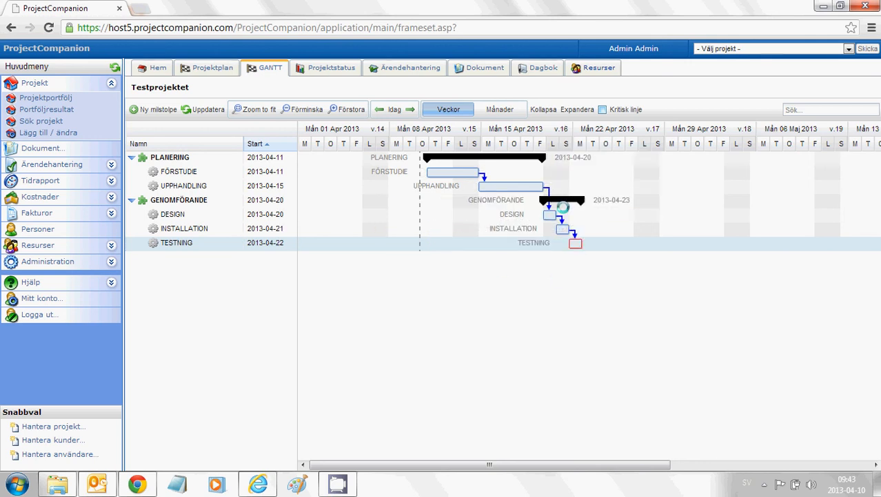
- Lengthen the bars of DESIGN to about six days, INSTALLATION to about seven and TESTNING to about four
{"action": "left_click_drag", "start_coordinate": [557, 215], "coordinate": [763, 244]}
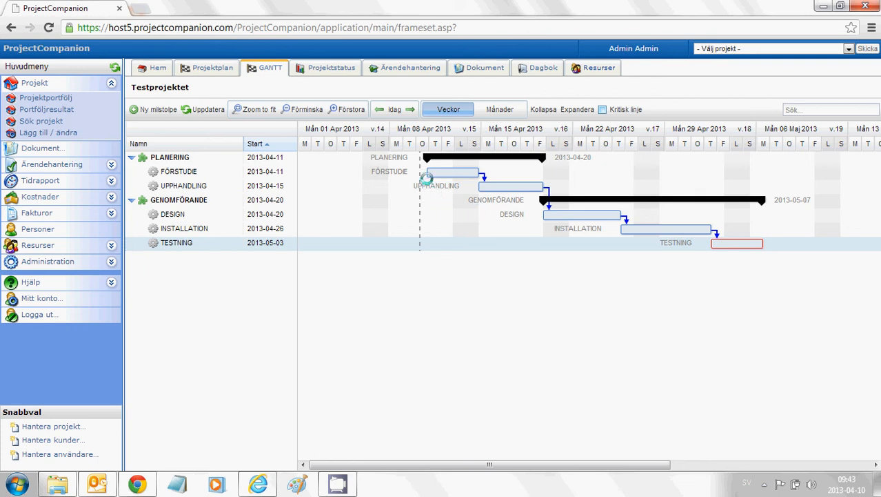
- Set the progress on the FÖRSTUDIE bar to about 60% and on the UPPHANDLING bar to about 70%
{"action": "mouse_move", "coordinate": [427, 176]}
{"action": "left_click_drag", "start_coordinate": [427, 176], "coordinate": [456, 182]}
{"action": "mouse_move", "coordinate": [479, 189]}
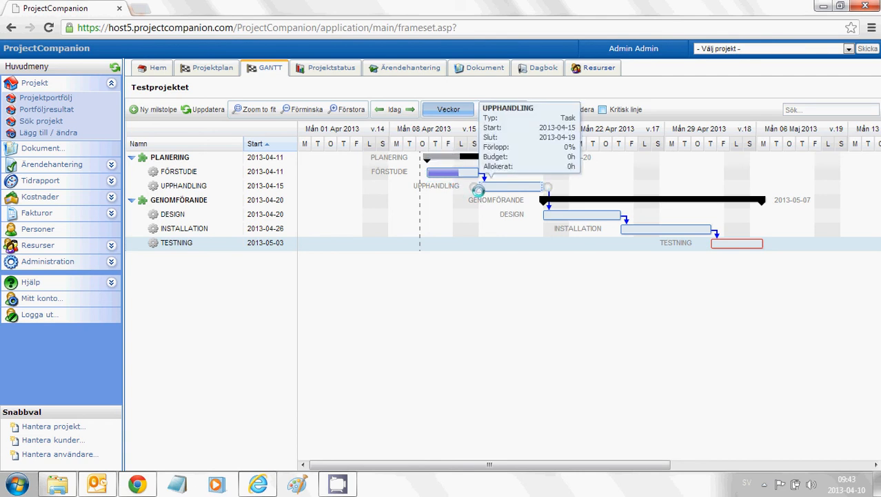
{"action": "left_click_drag", "start_coordinate": [478, 189], "coordinate": [525, 190]}
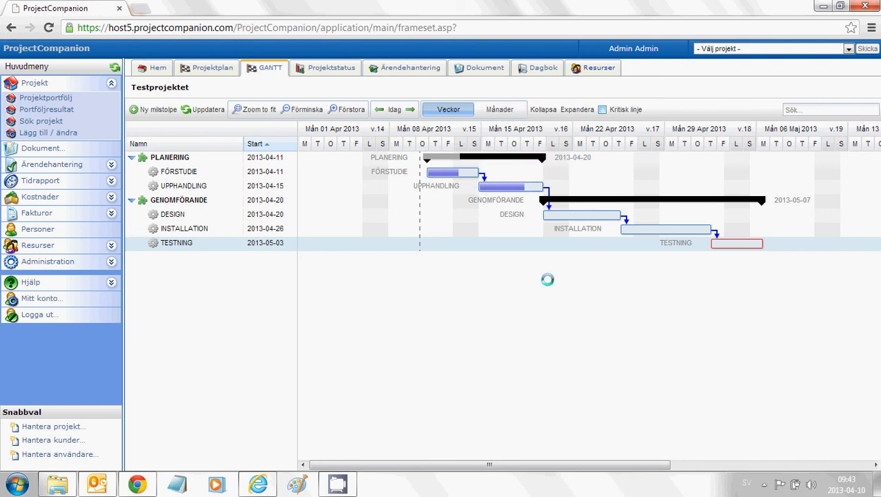